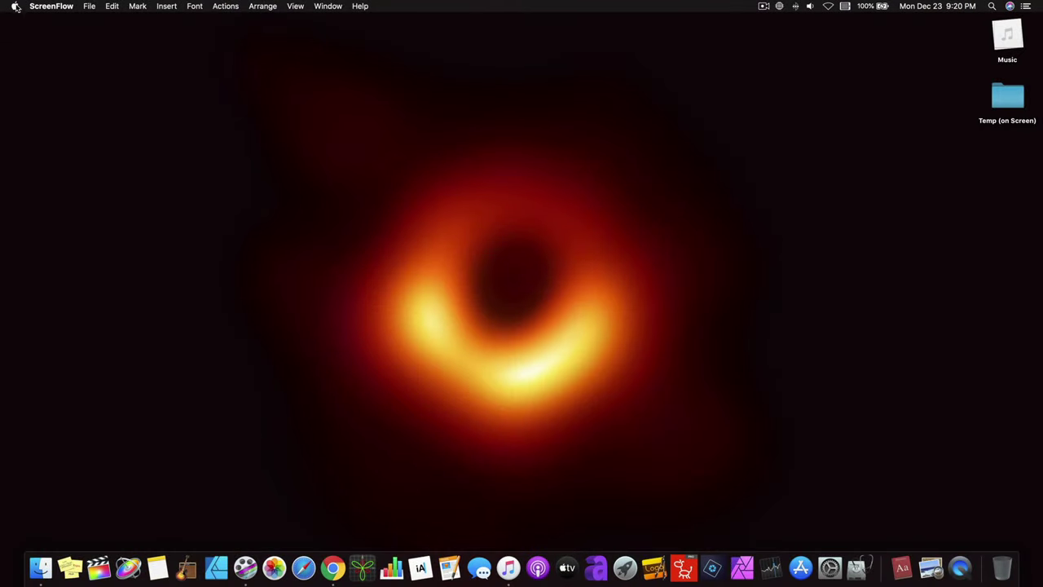
Step: Check the macOS version, then open zzz MUSIC FILES on the 4TB WD External Hard Drive
click(16, 6)
click(28, 21)
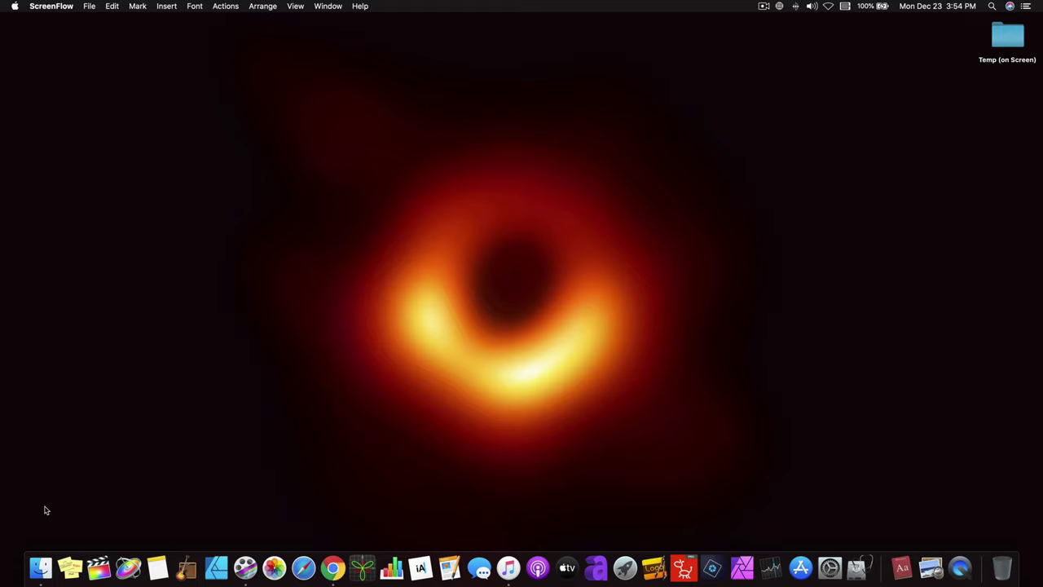
click(44, 568)
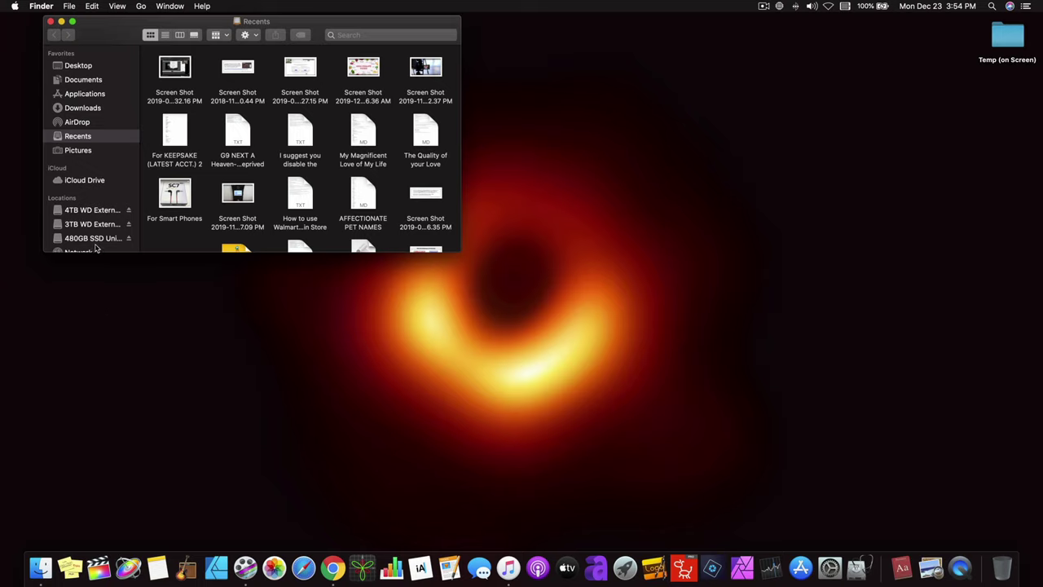
click(97, 211)
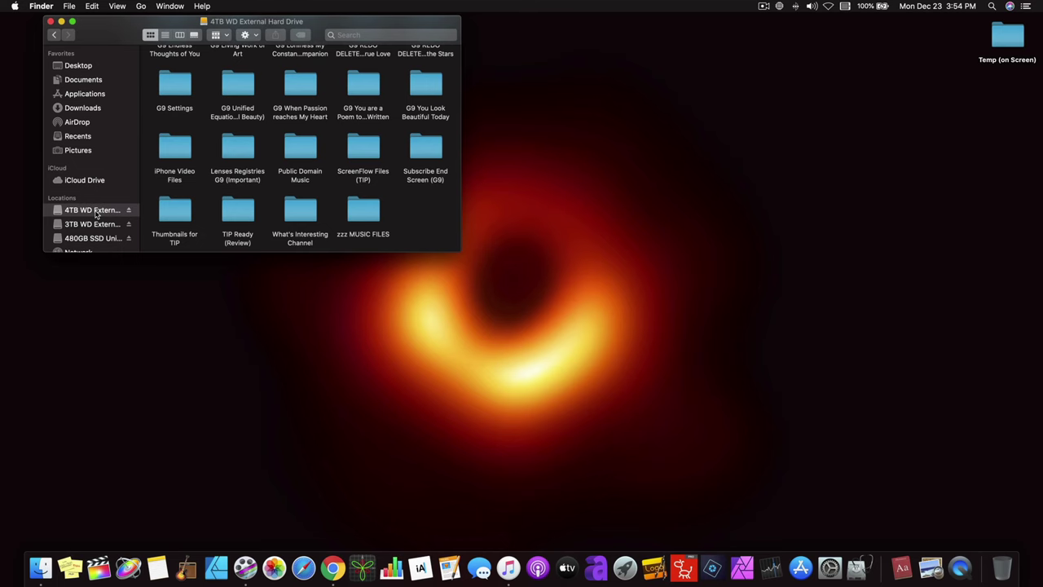
click(370, 214)
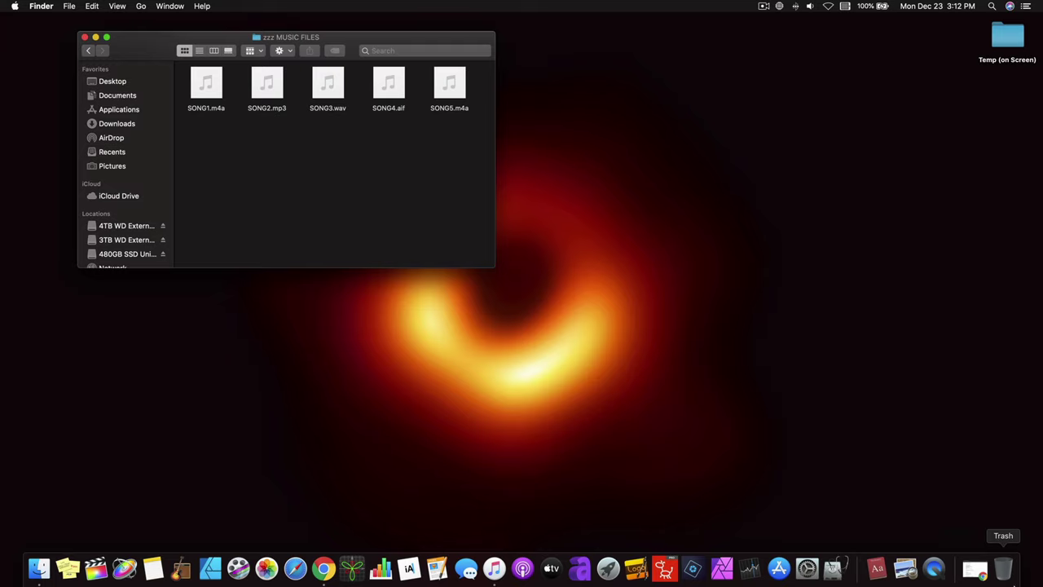
click(974, 569)
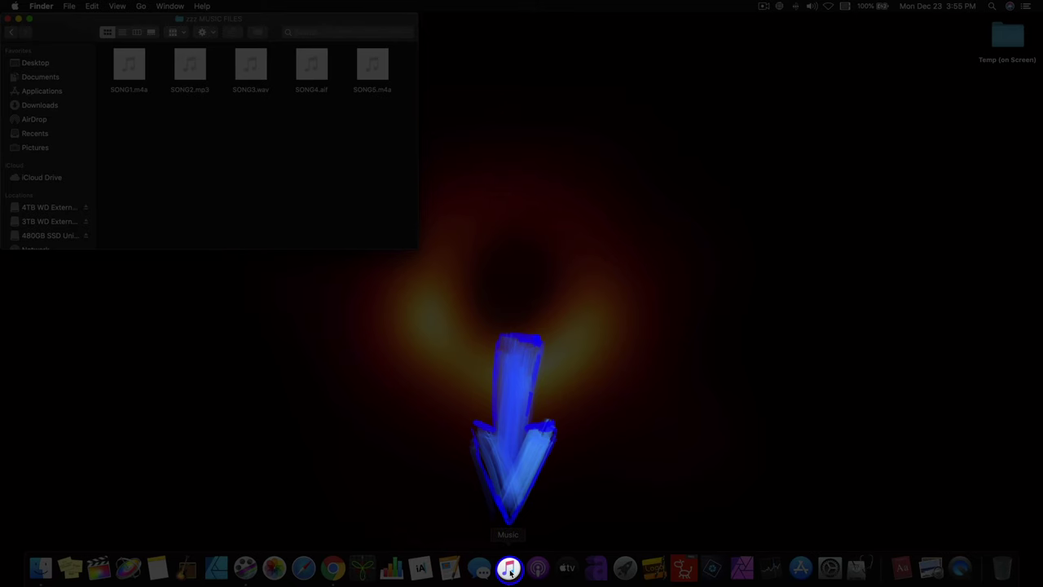
Step: Launch Music to view the connected iPhone X's empty song list
click(509, 570)
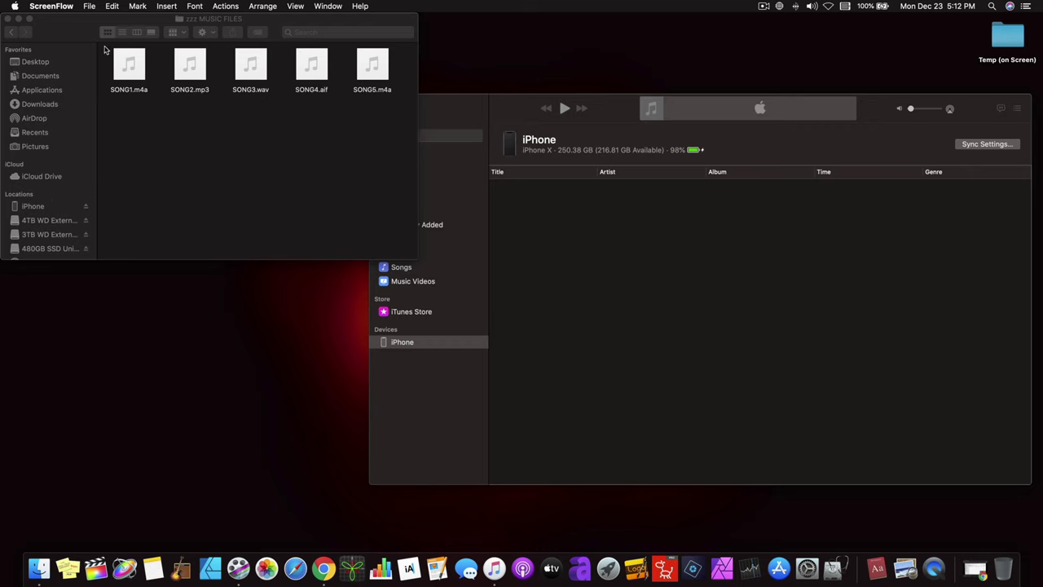
Step: Tick 'Manually manage music, movies, and TV shows' in the iPhone's General settings
drag(104, 50, 380, 107)
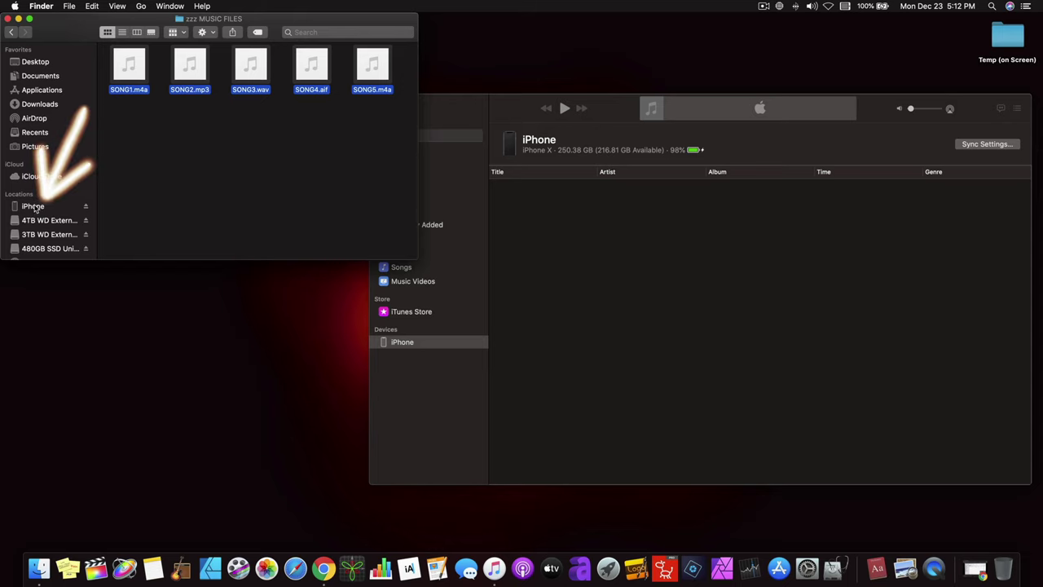
click(33, 206)
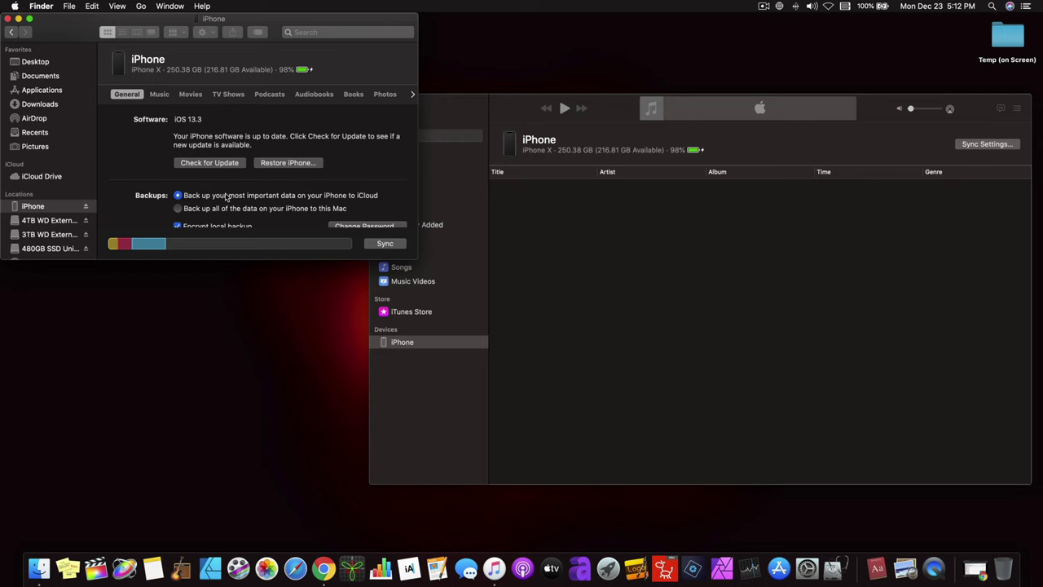
drag(215, 259, 208, 359)
scroll(149, 251, down, 4)
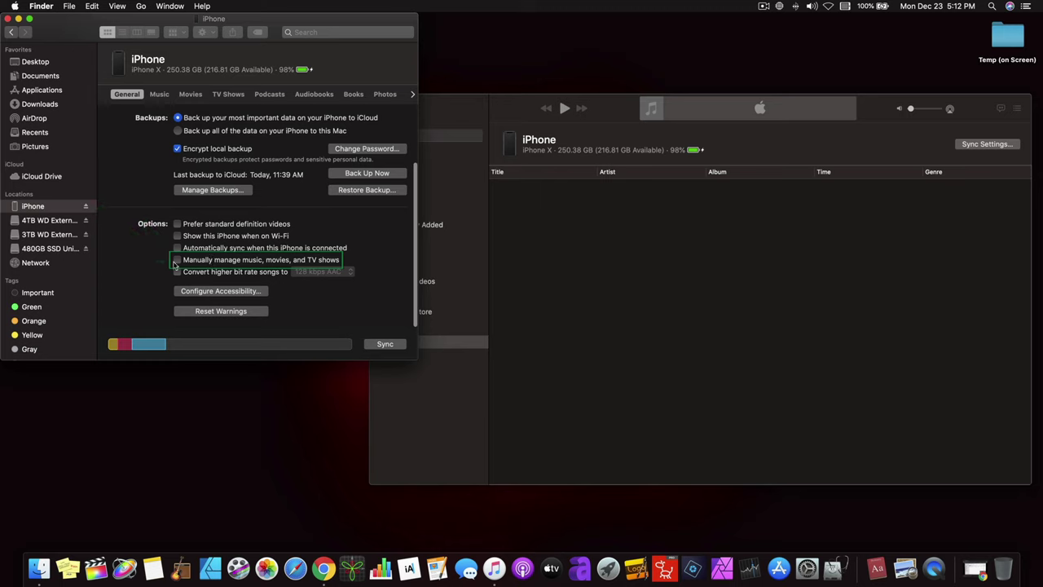
click(176, 261)
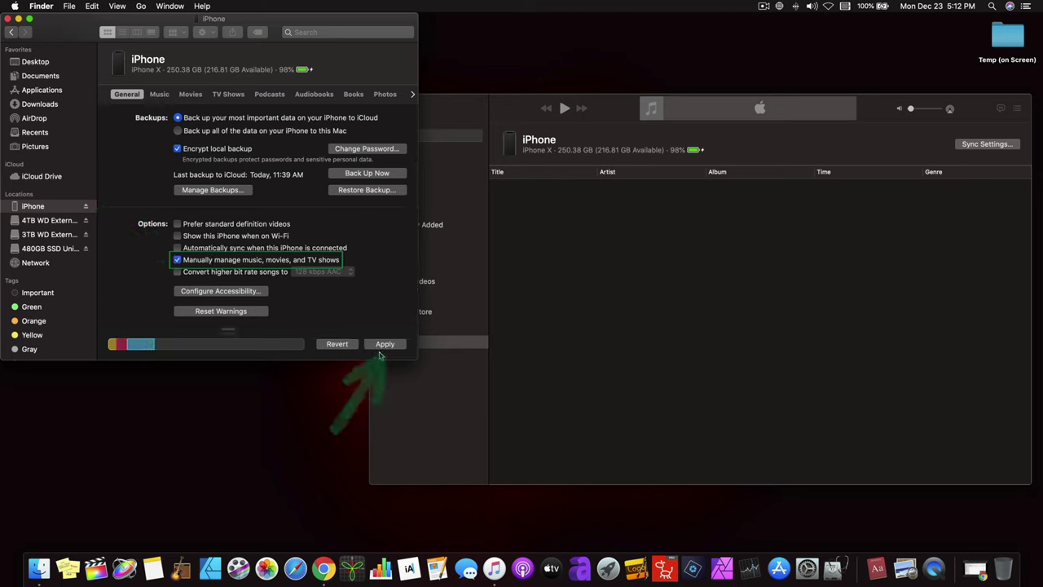
Step: Apply the iPhone setting change, bringing up the library-replacement warning
click(381, 344)
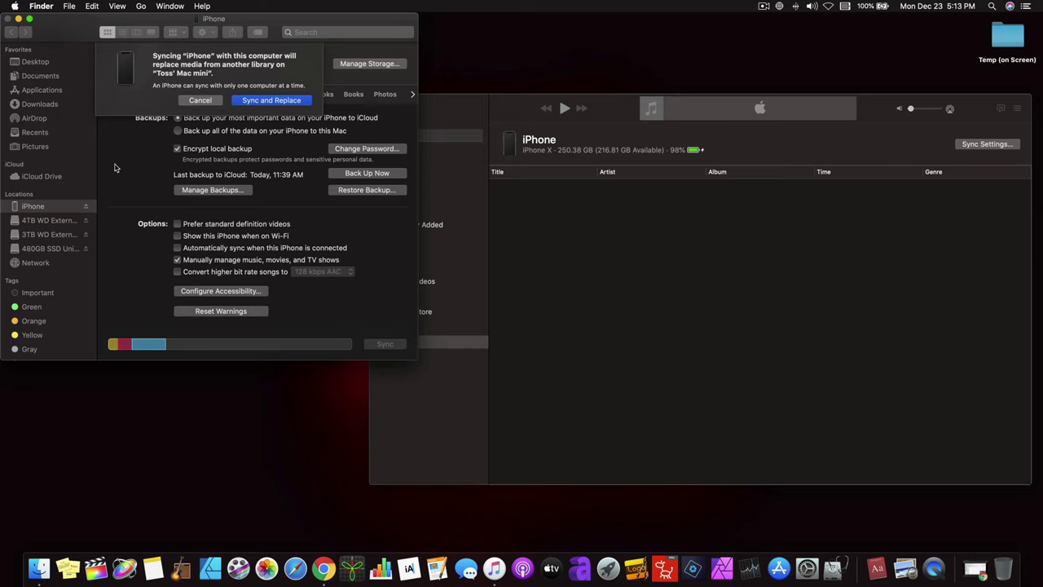
Step: Confirm Sync and Replace, then drag SONG1–SONG5 from zzz MUSIC FILES onto the iPhone's song list
click(268, 101)
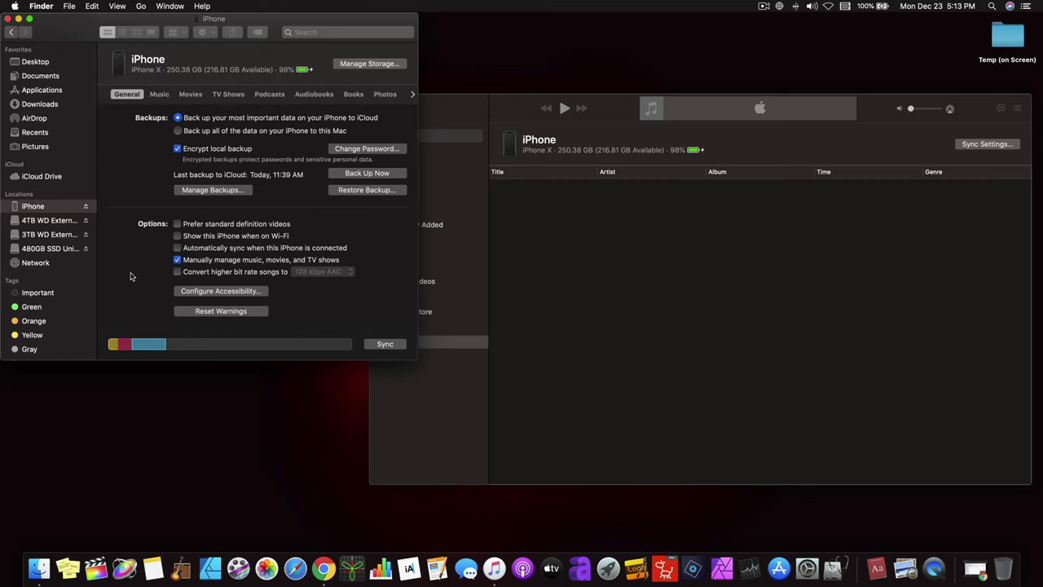
click(46, 220)
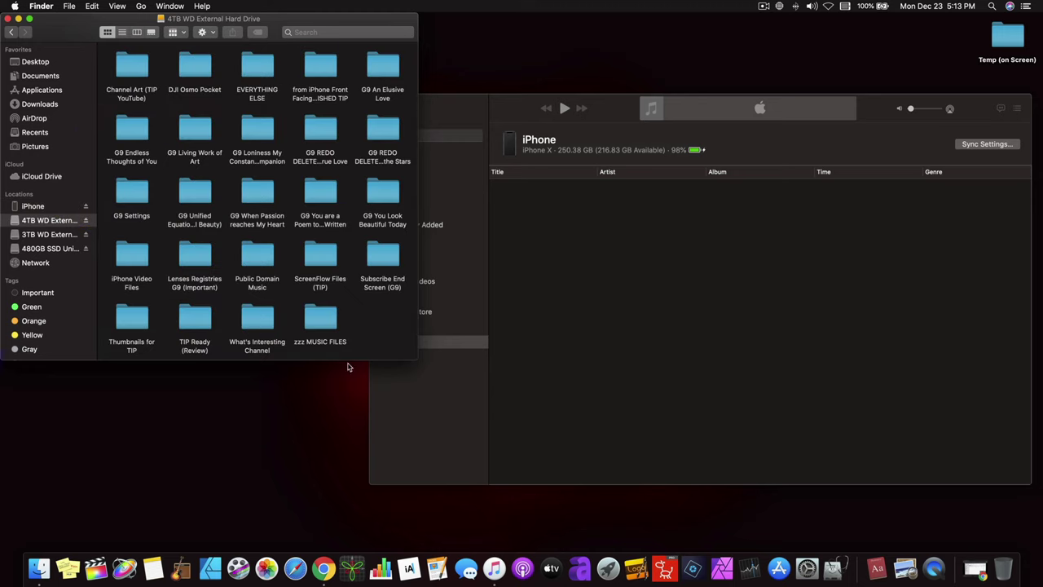
double_click(320, 322)
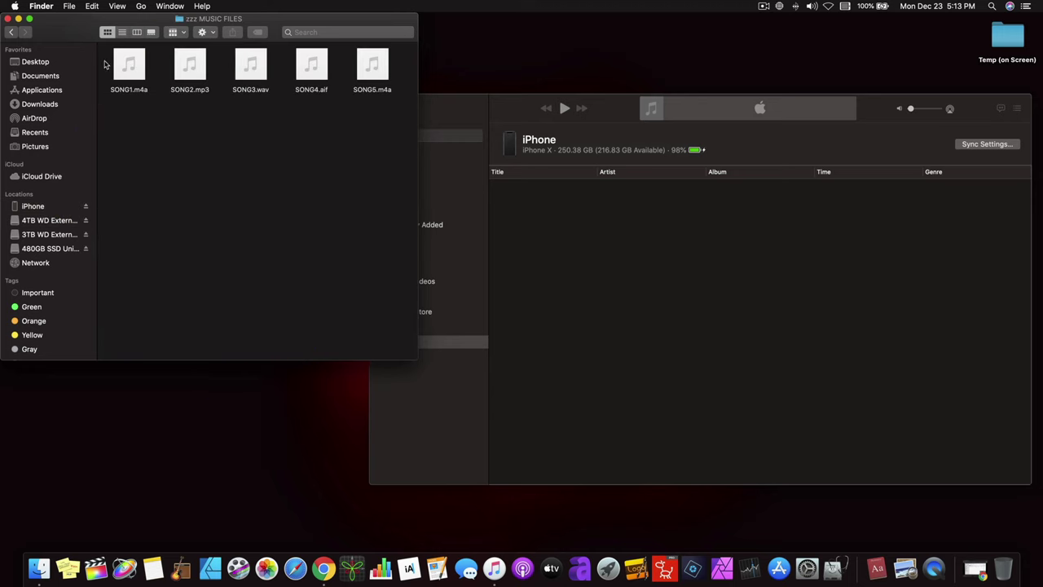
mouse_move(106, 64)
mouse_down()
mouse_move(163, 84)
mouse_move(391, 112)
mouse_up()
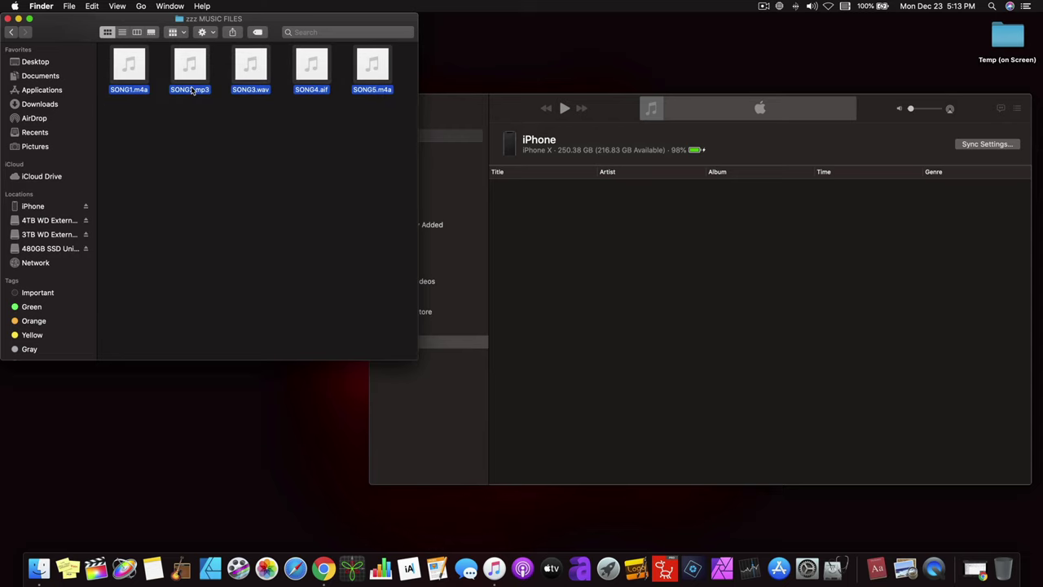
drag(203, 82, 675, 277)
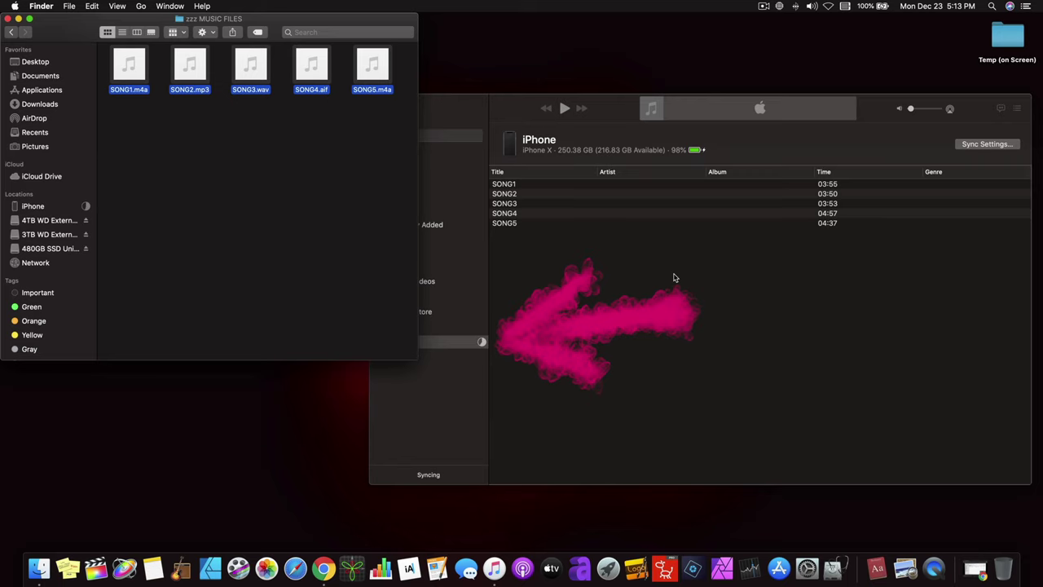
Step: Bring Music to the front to confirm SONG1–SONG5 are on the iPhone
click(590, 405)
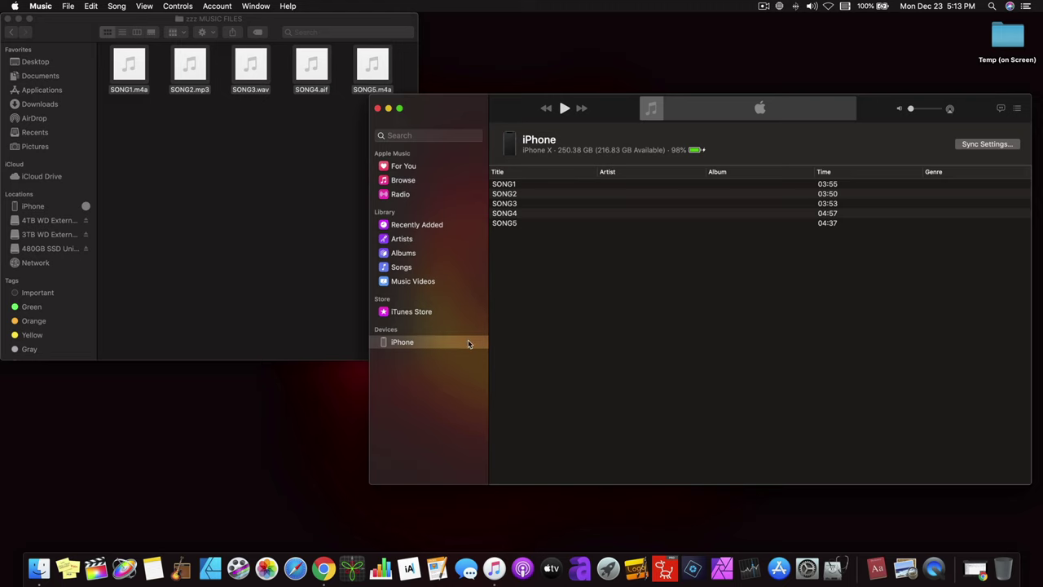